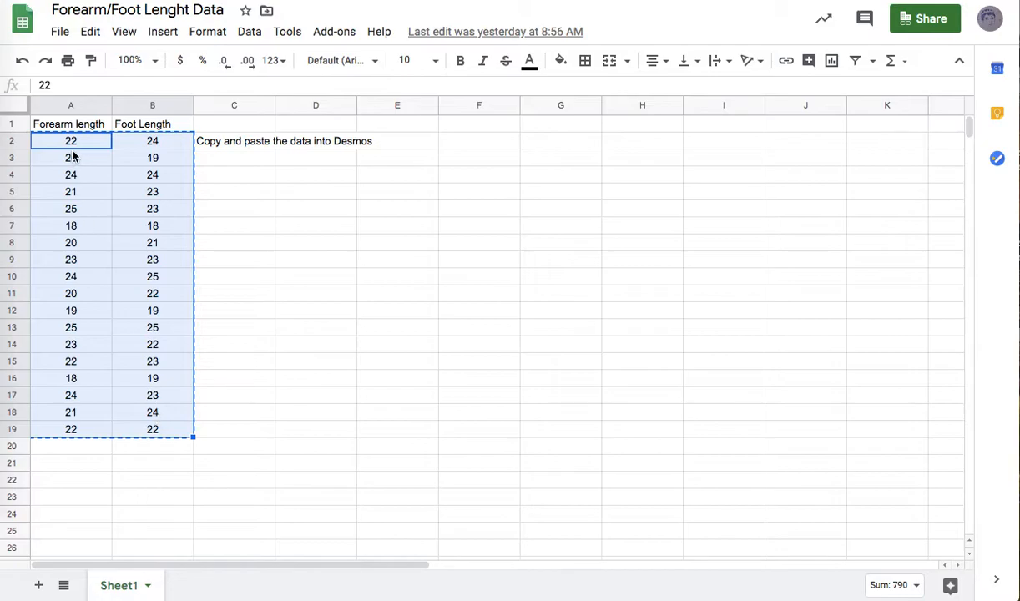
Copy the forearm and foot length values in A2:B19 from the spreadsheet and paste them into Desmos as a table.
left_click(309, 325)
left_click_drag(52, 141, 166, 430)
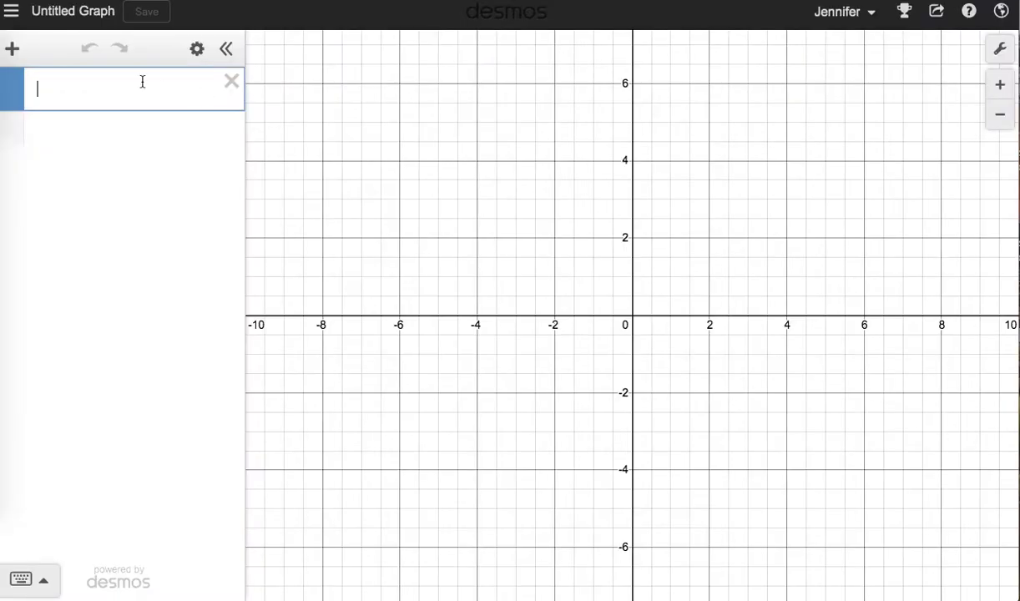
key("super+v")
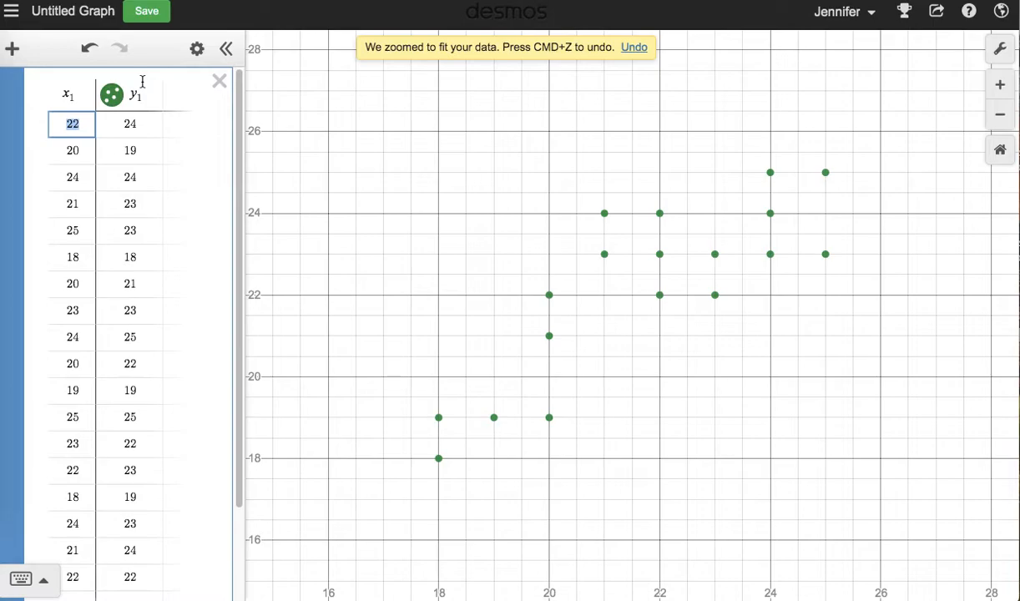
scroll(141, 248, "down", 3)
scroll(141, 248, "up", 3)
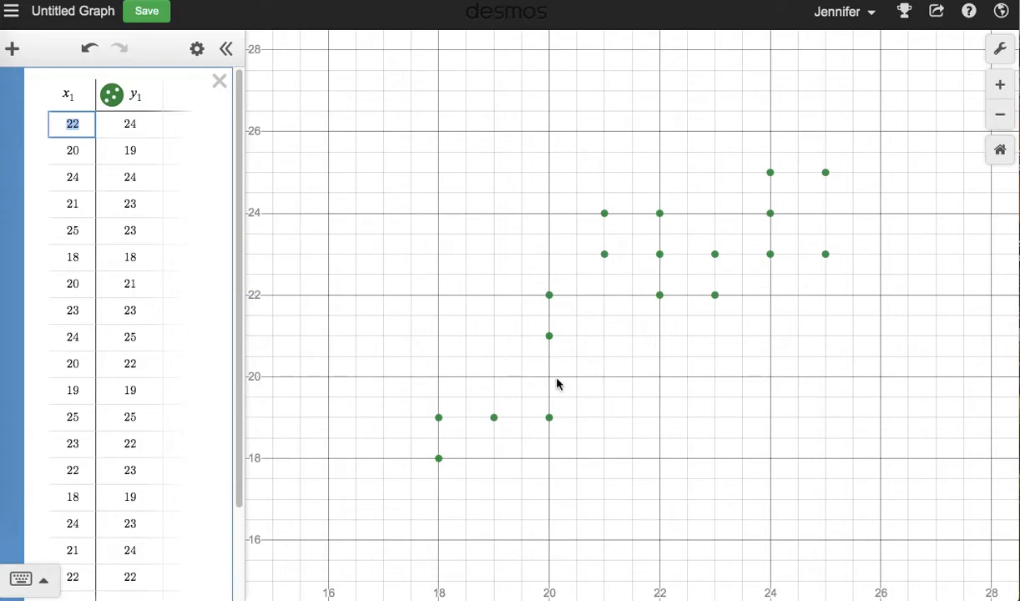
Turn on Projector Mode in the graph settings.
left_click(998, 53)
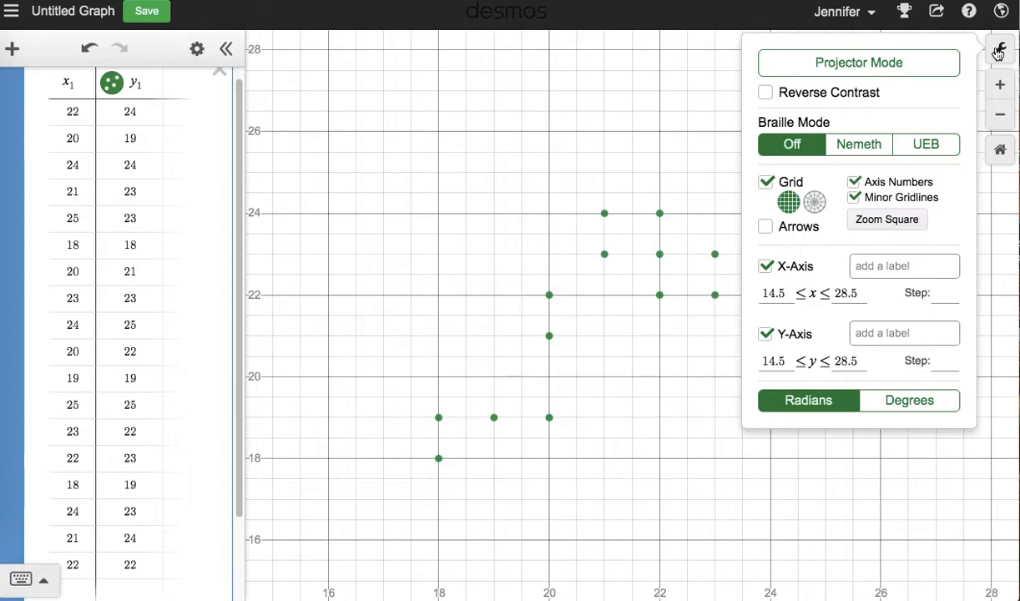
left_click(906, 67)
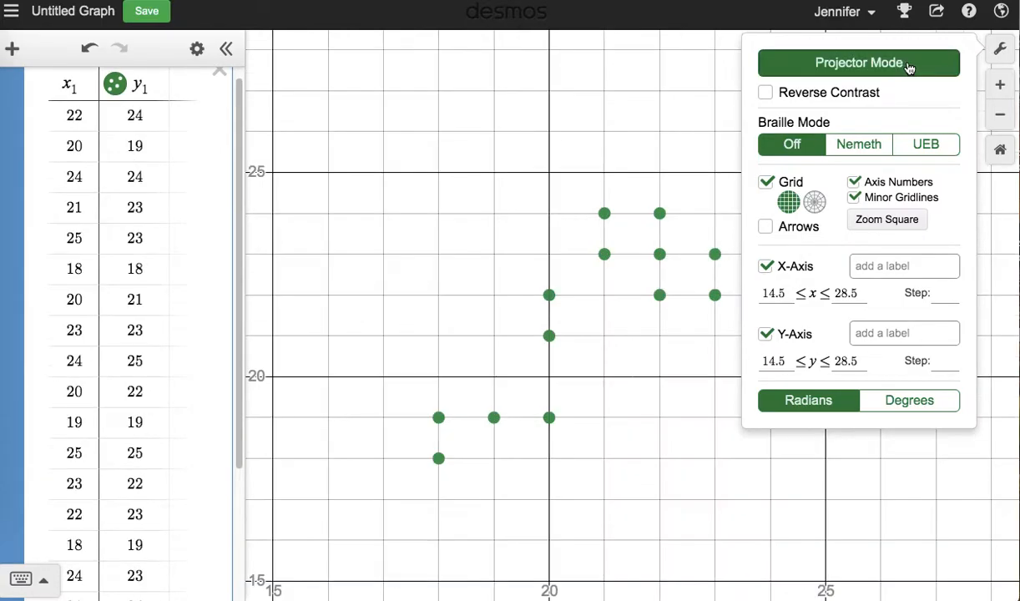
left_click(896, 539)
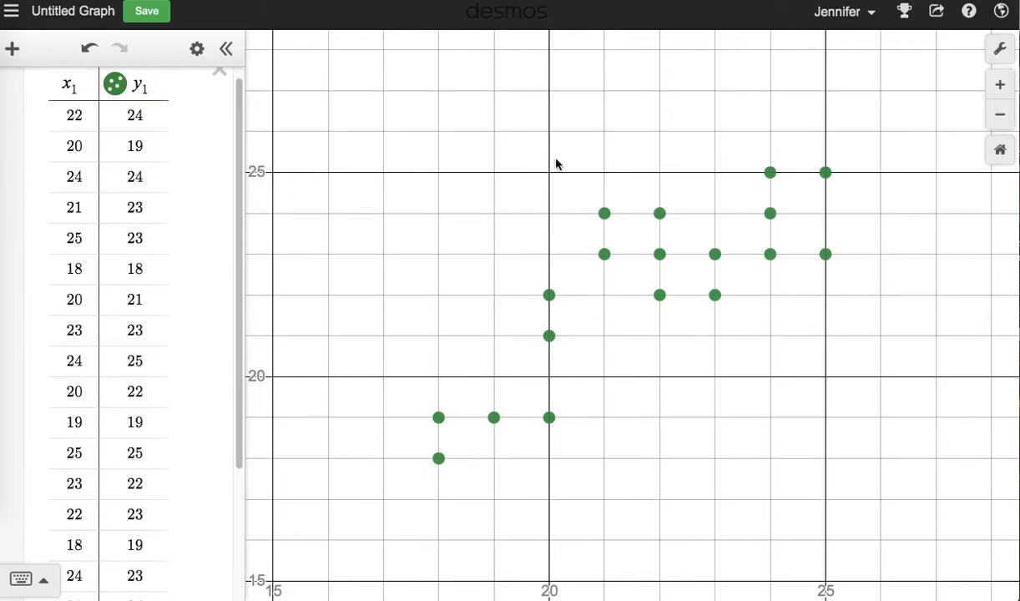
Add an empty expression line and move it above the data table.
scroll(30, 201, "up", 1)
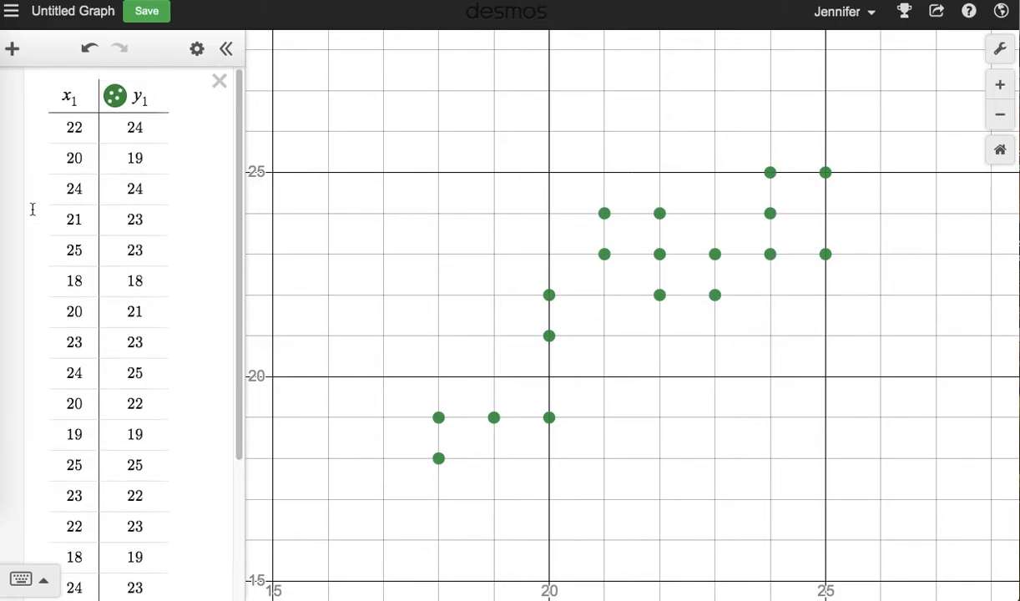
left_click(49, 93)
key("Return")
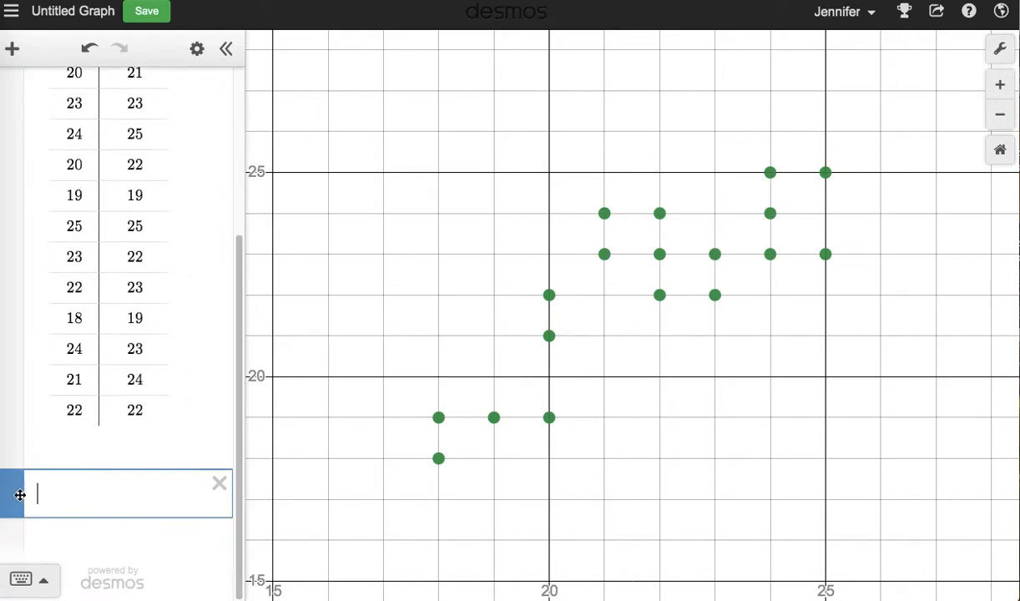
left_click_drag(16, 496, 88, 14)
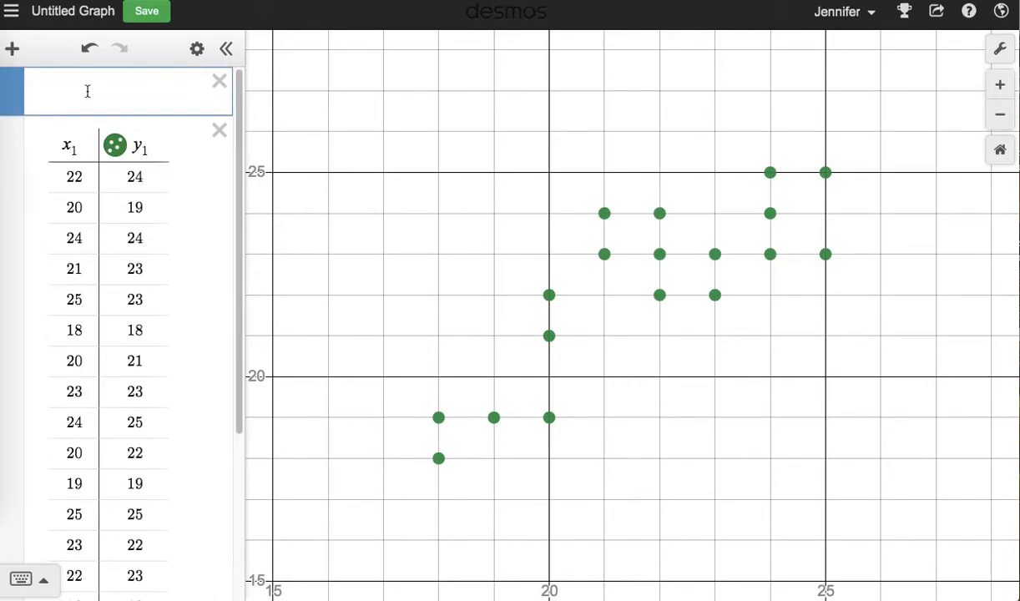
Enter the linear regression y₁ ~ mx₁ + b in the empty expression above the table.
type("y=mx")
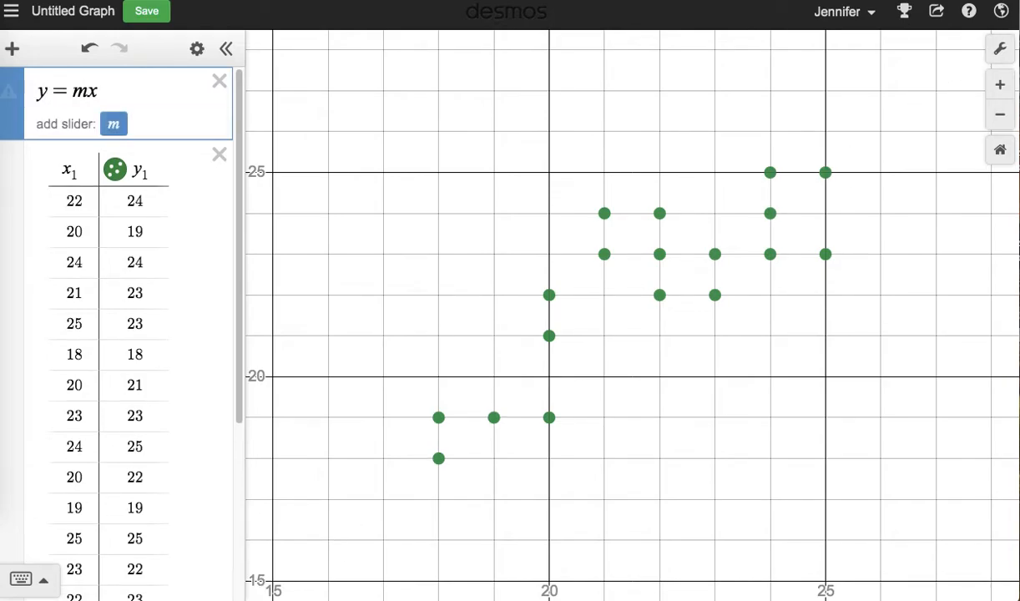
type("+b")
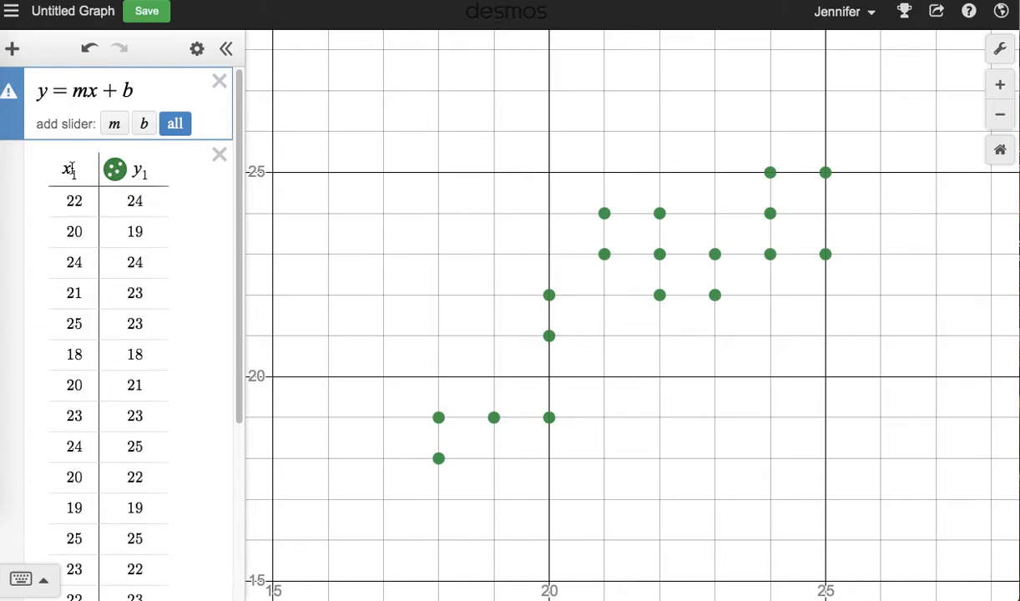
left_click(49, 90)
type("1")
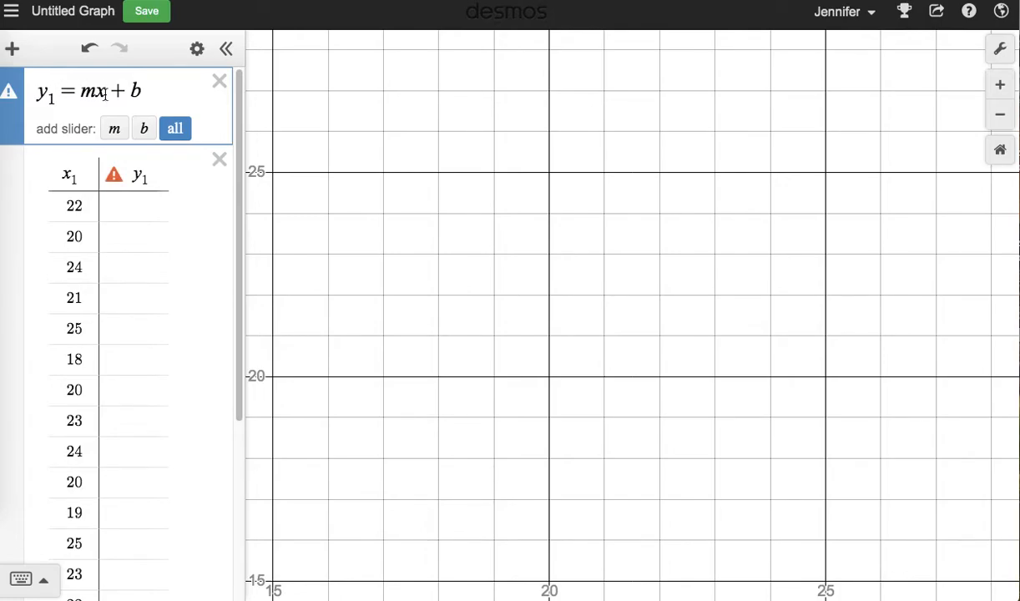
type("1")
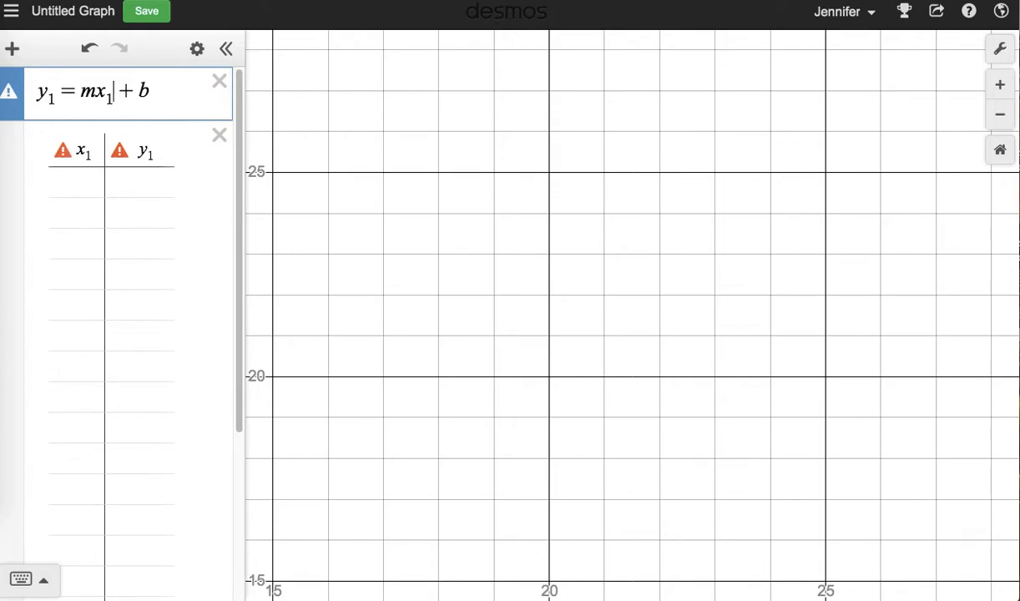
left_click(80, 92)
key("BackSpace")
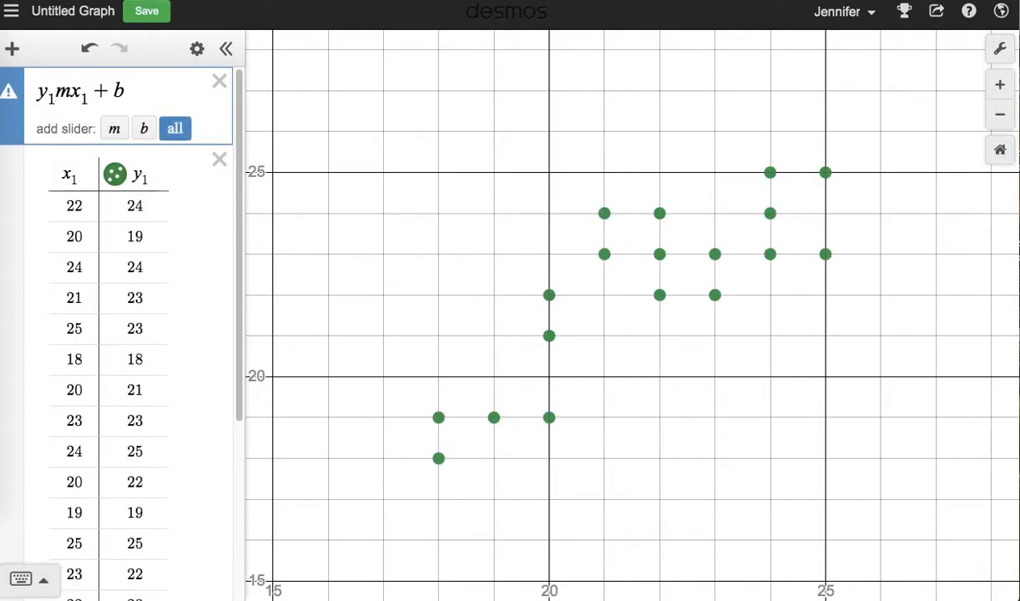
type("~")
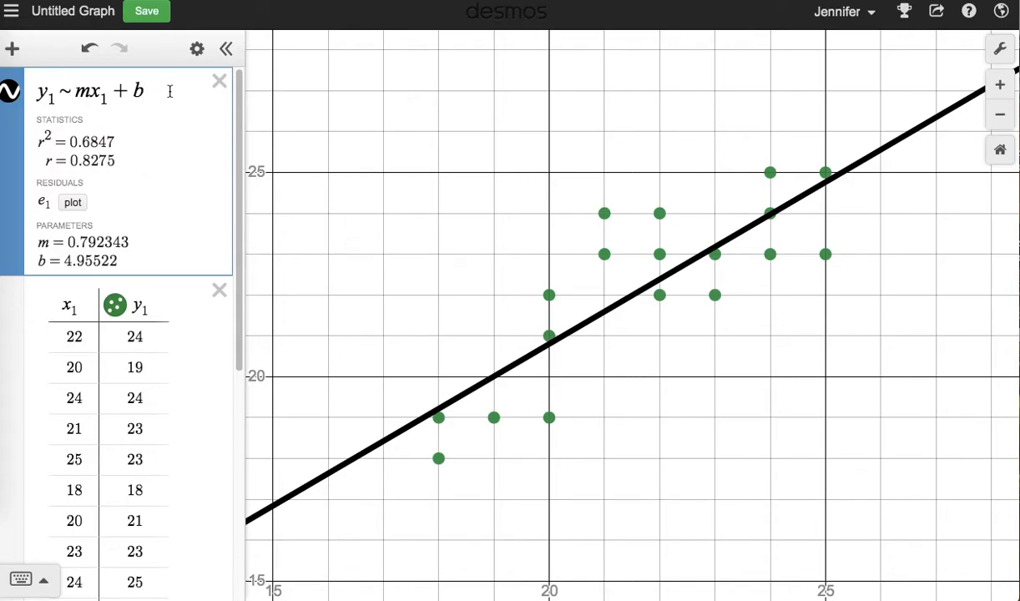
Add the best-fit line y = .792x + 4.955 as a new expression below the regression.
key("Return")
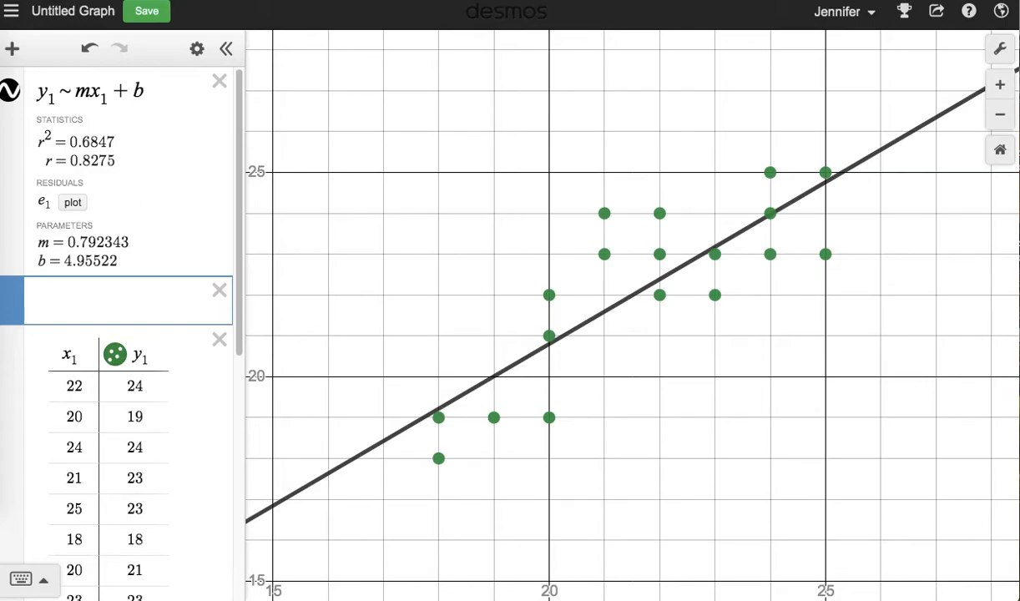
type("y=")
type(".792")
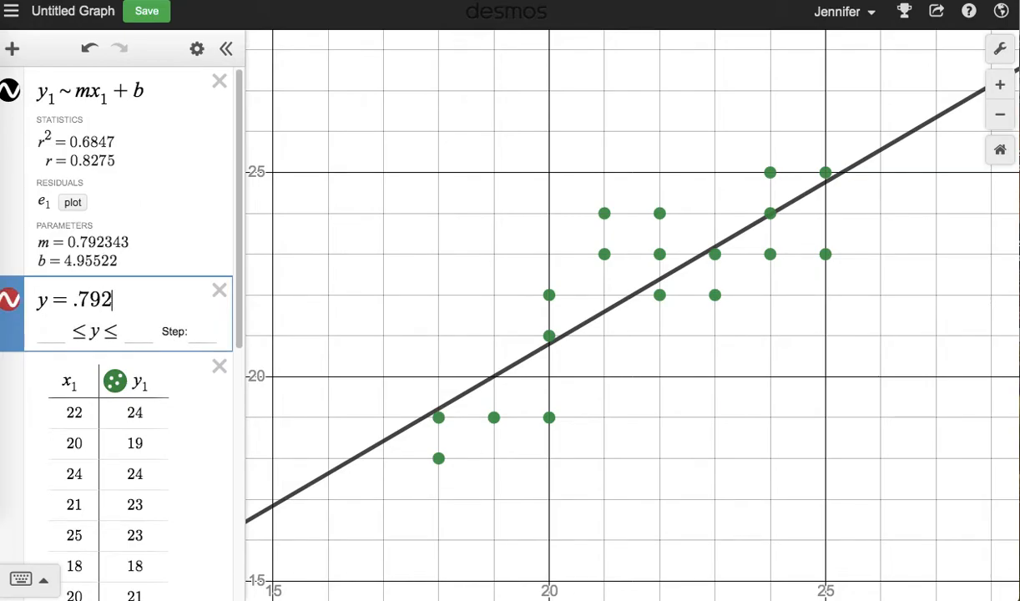
type("x ")
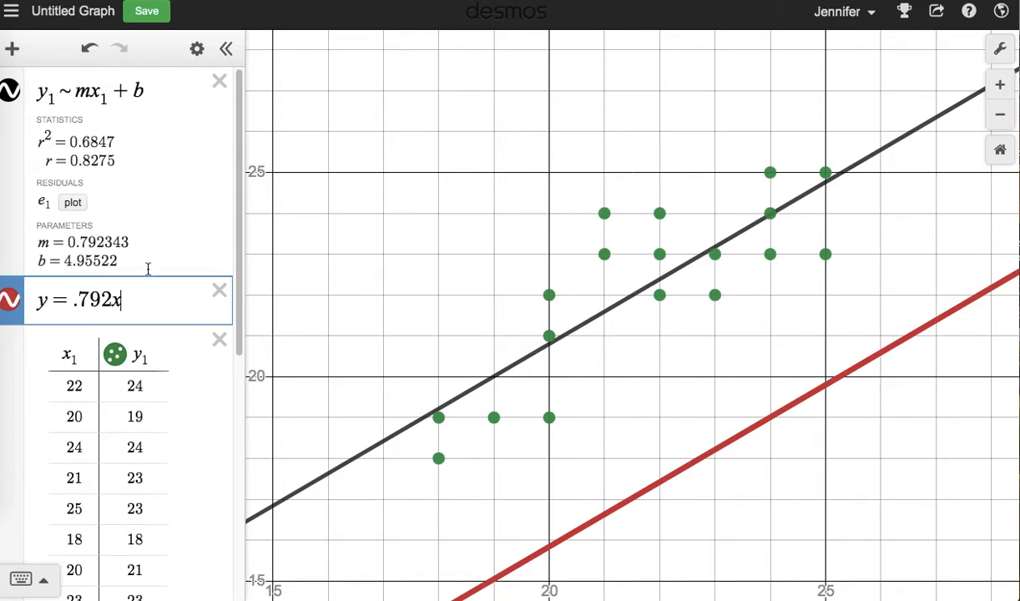
type("+")
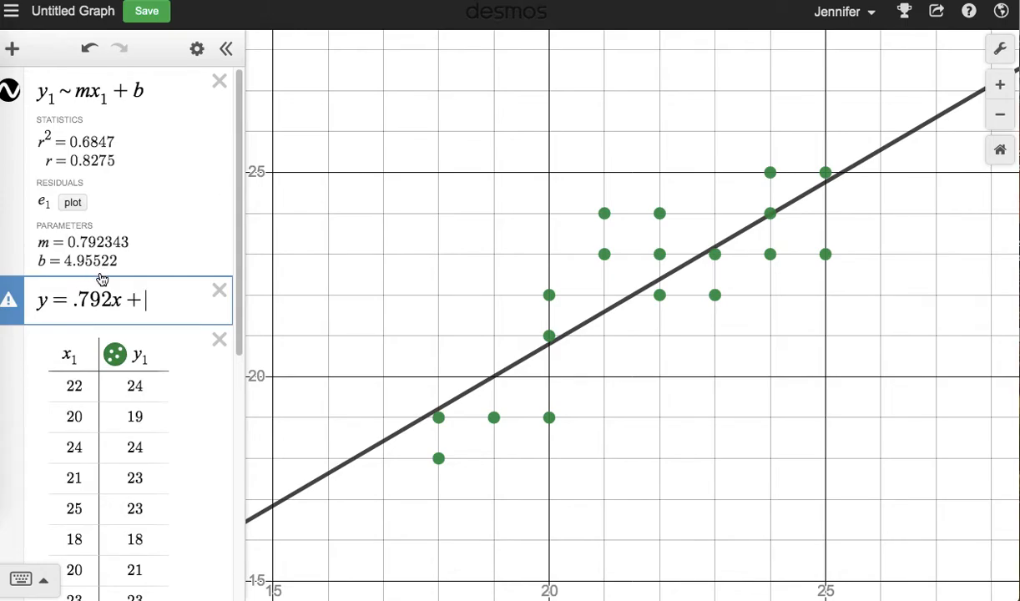
type("4.955")
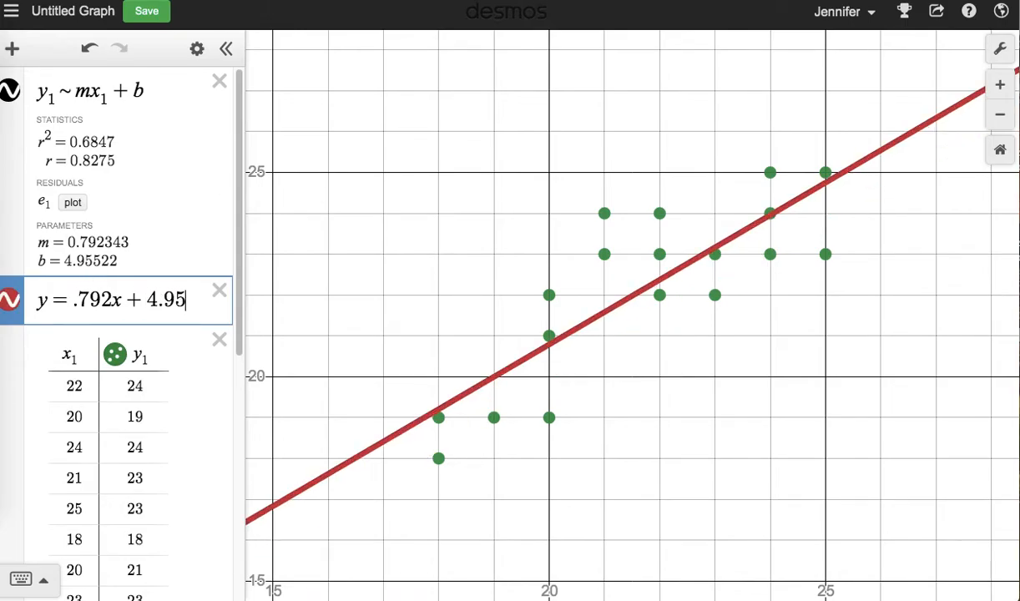
Hide and show the line y = .792x + 4.955 repeatedly to compare it with the regression line.
left_click(11, 303)
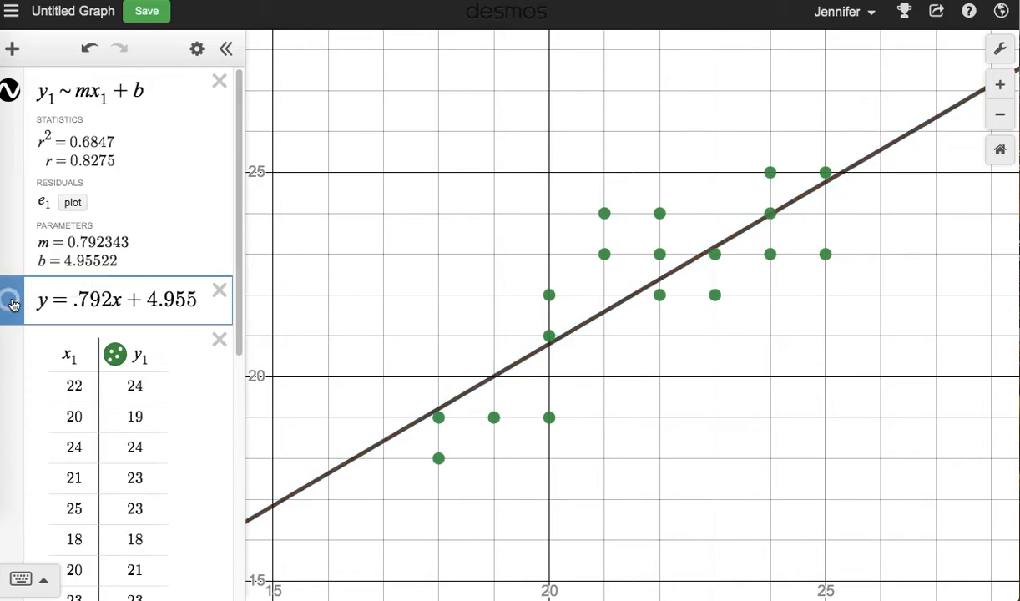
left_click(13, 304)
left_click(11, 302)
left_click(12, 303)
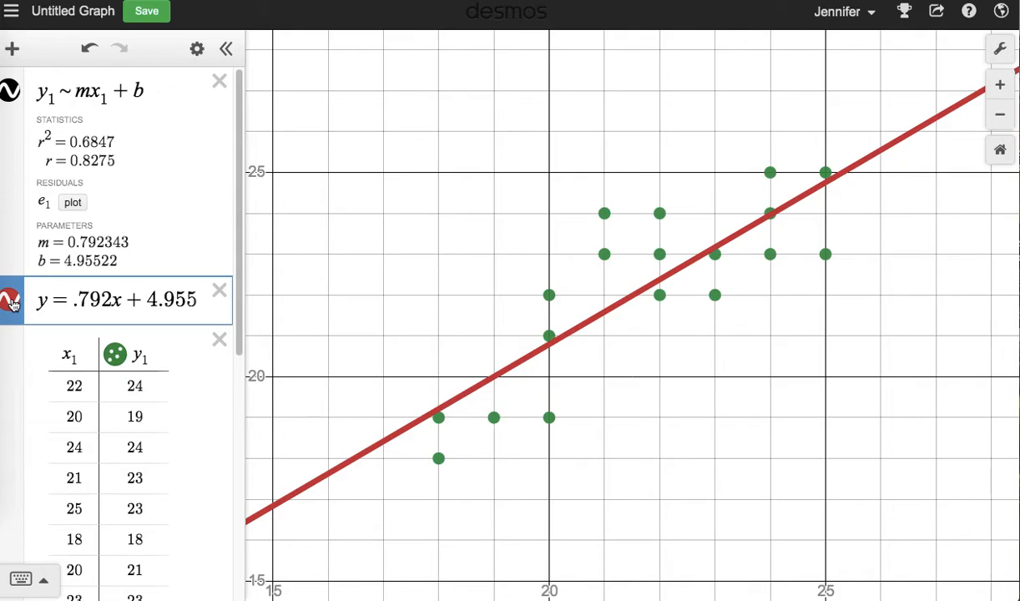
left_click(12, 303)
left_click(12, 303)
Delete the regression expression and rewrite the remaining line in function notation as f(x) = .792x + 4.955.
left_click(10, 89)
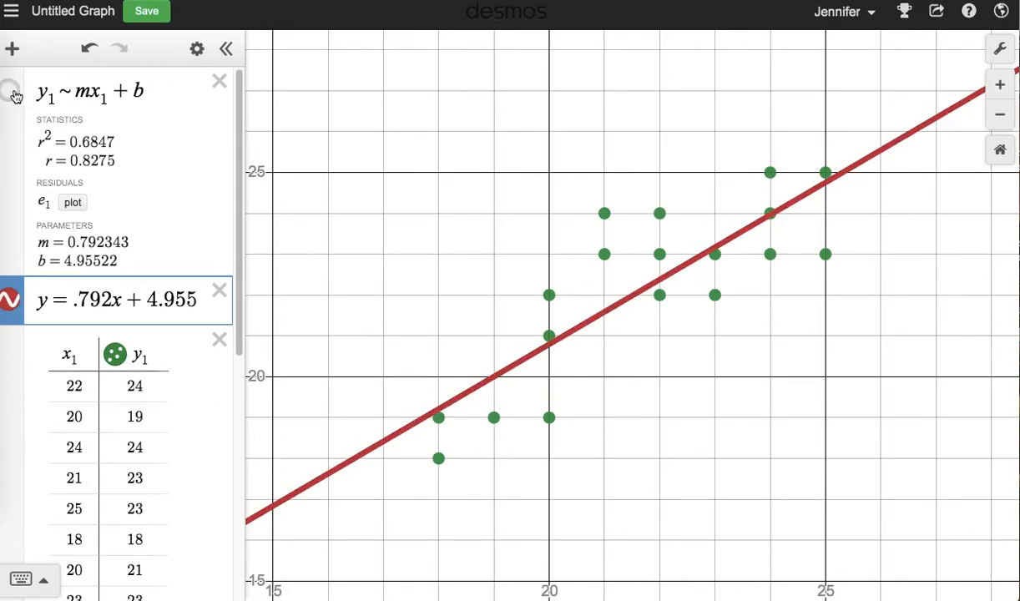
left_click(219, 83)
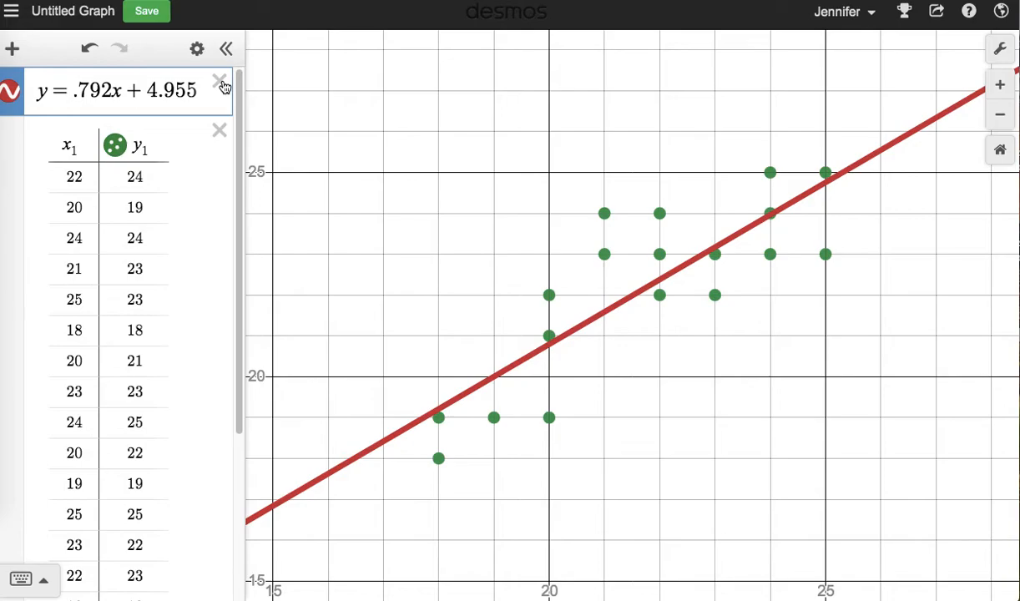
key("BackSpace")
type("f(x")
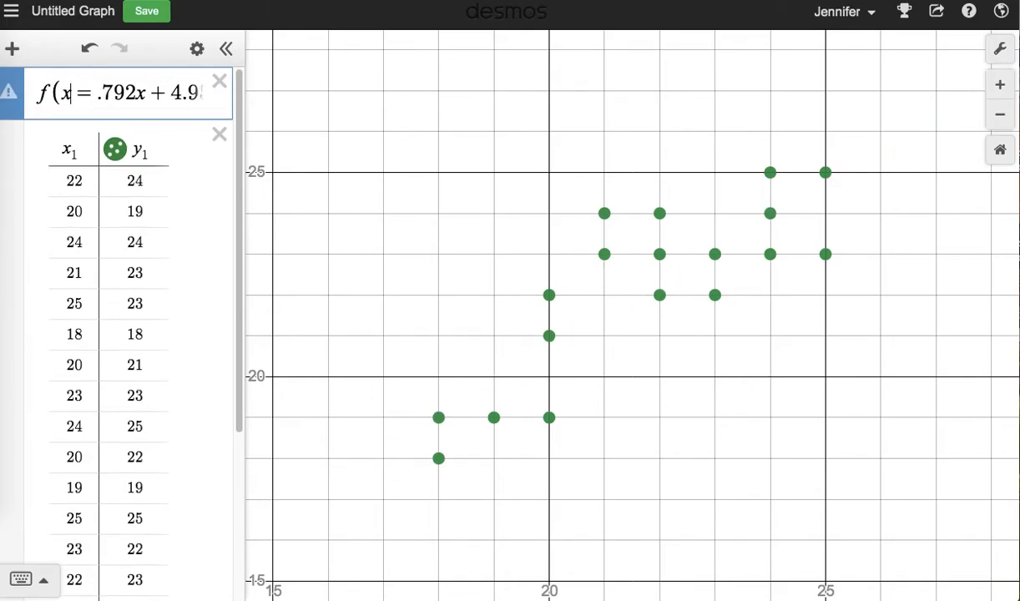
type(")")
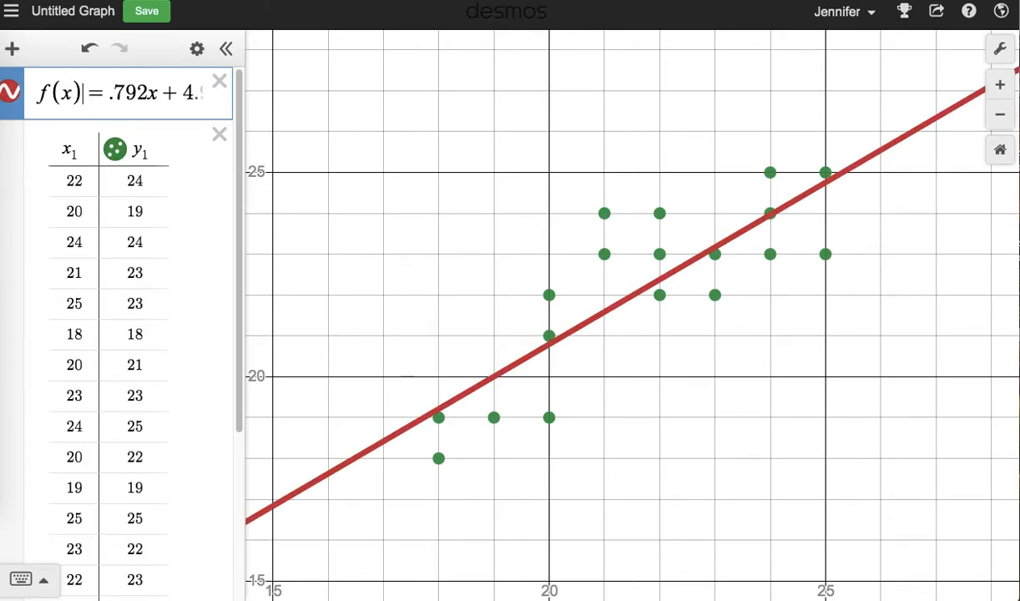
left_click_drag(247, 262, 339, 267)
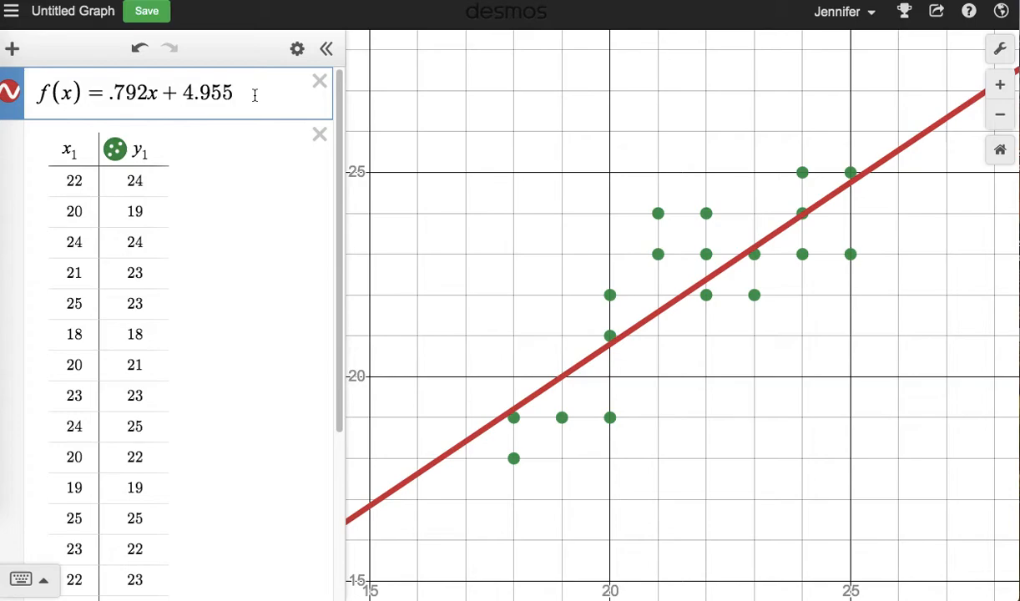
Add an expression evaluating f(19) to predict the foot length for a forearm length of 19.
key("ctrl+shift+Tab")
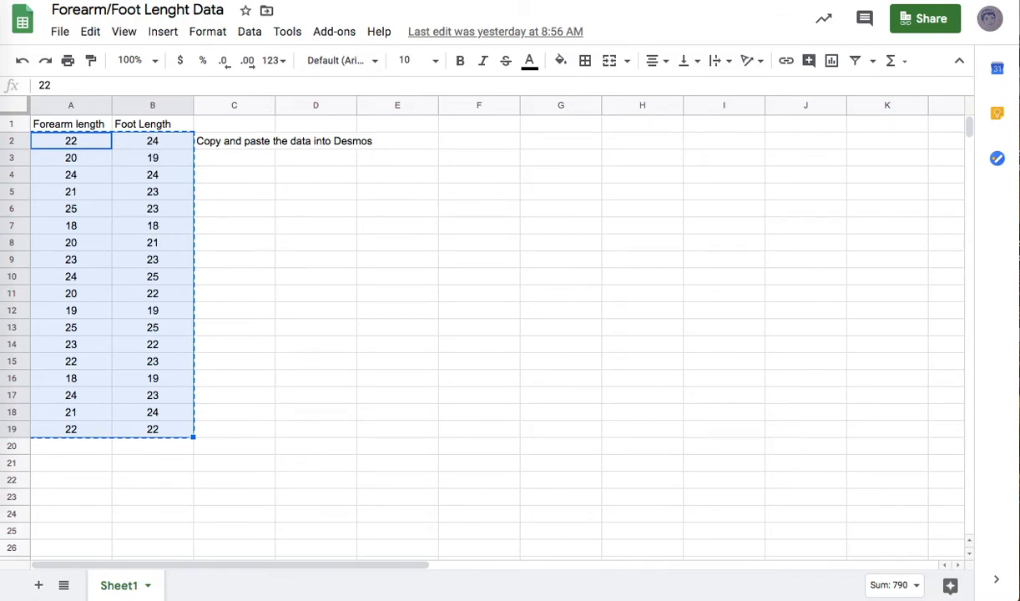
key("ctrl+Tab")
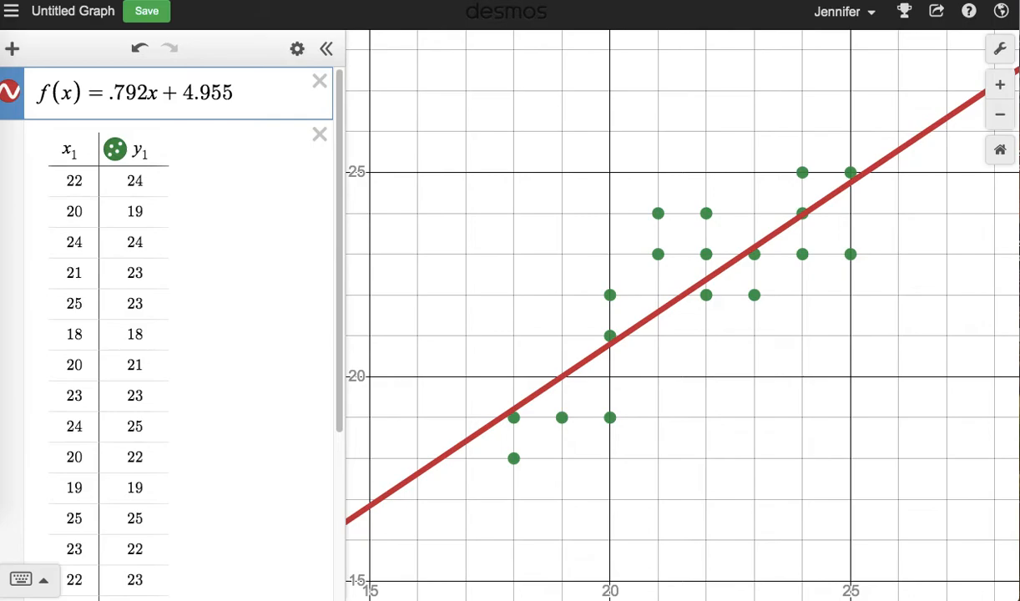
key("Return")
type("f(")
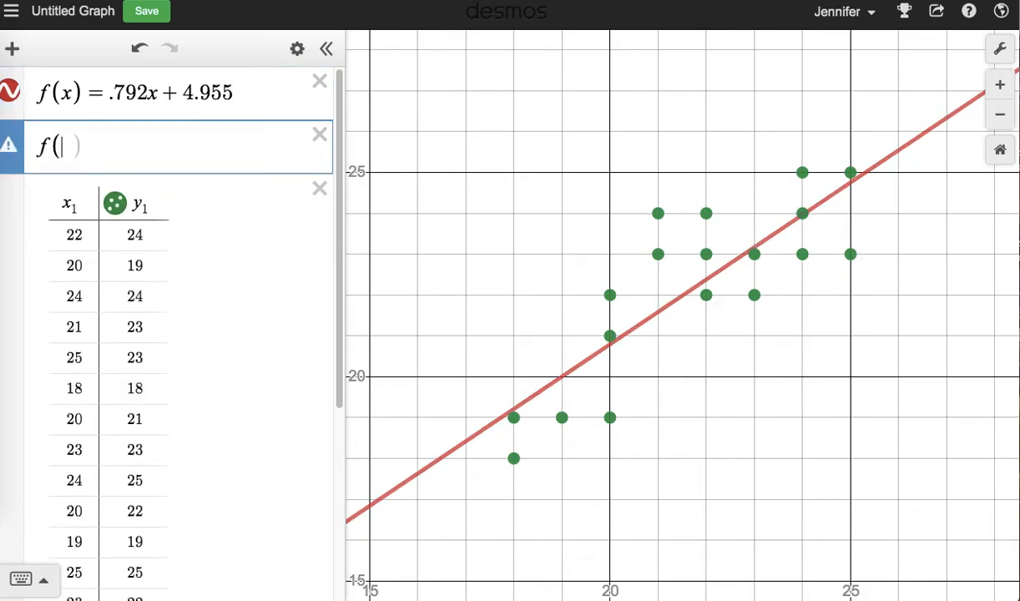
type("19")
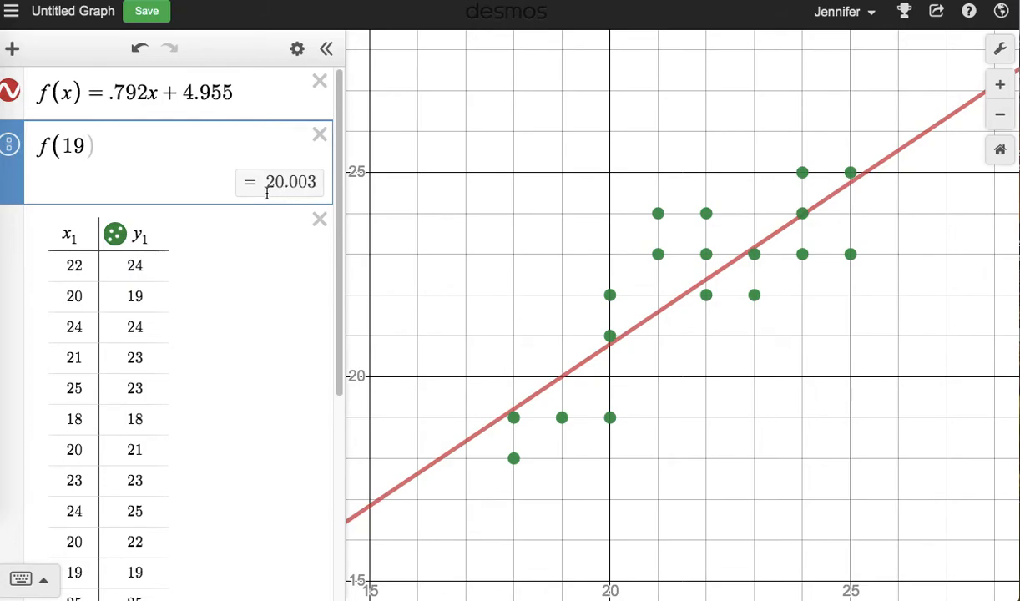
Change the evaluated input to f(25) and compare the prediction with the table data.
key("BackSpace")
key("BackSpace")
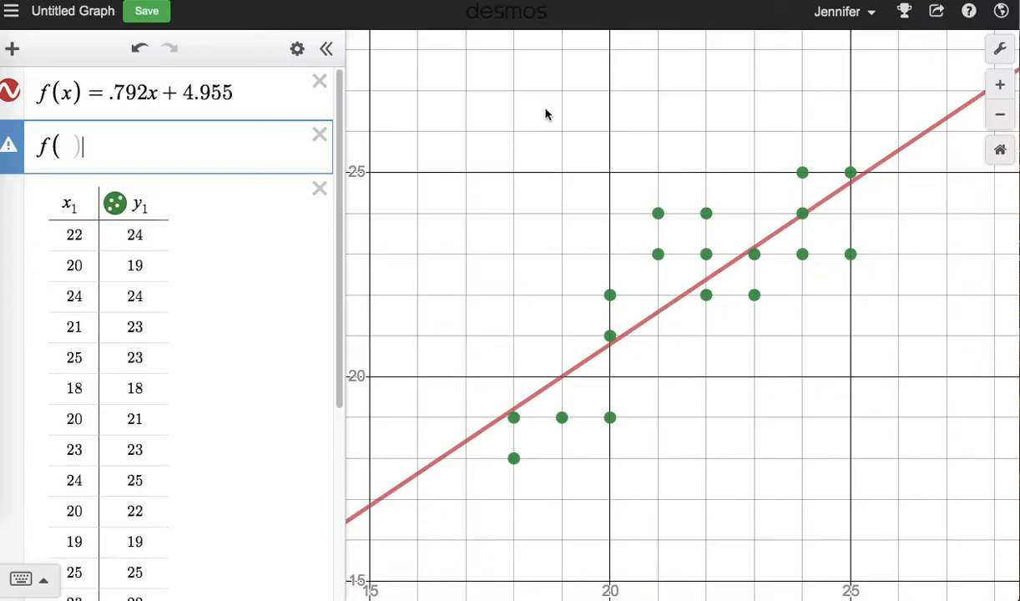
type("25")
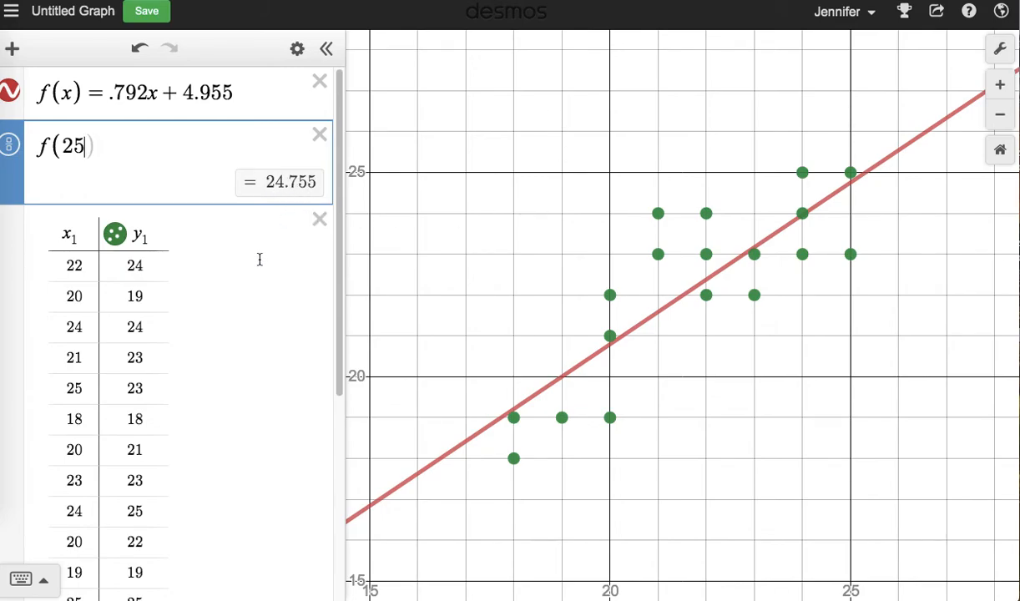
scroll(260, 260, "down", 3)
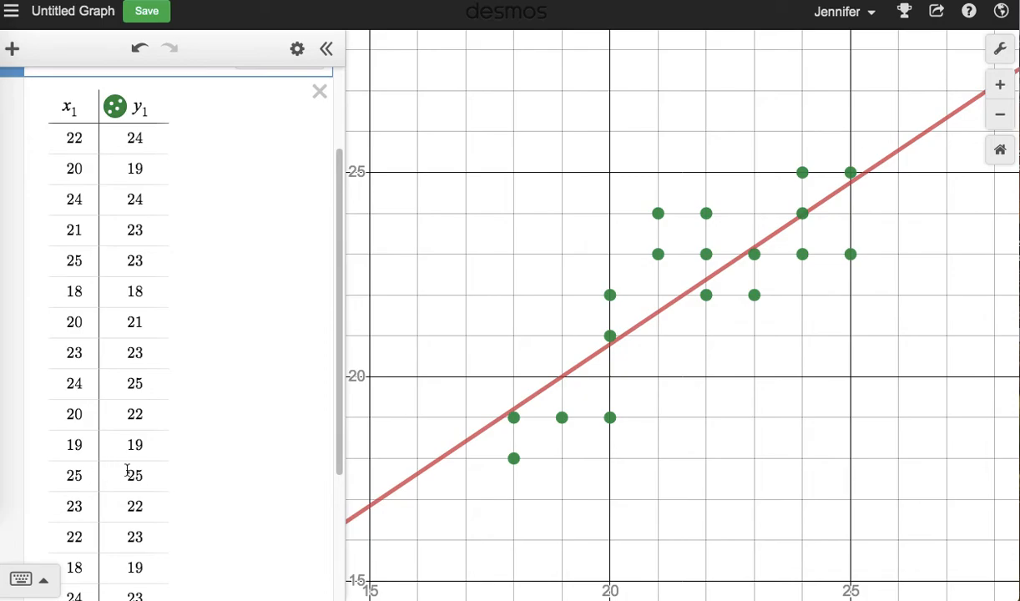
scroll(185, 468, "up", 3)
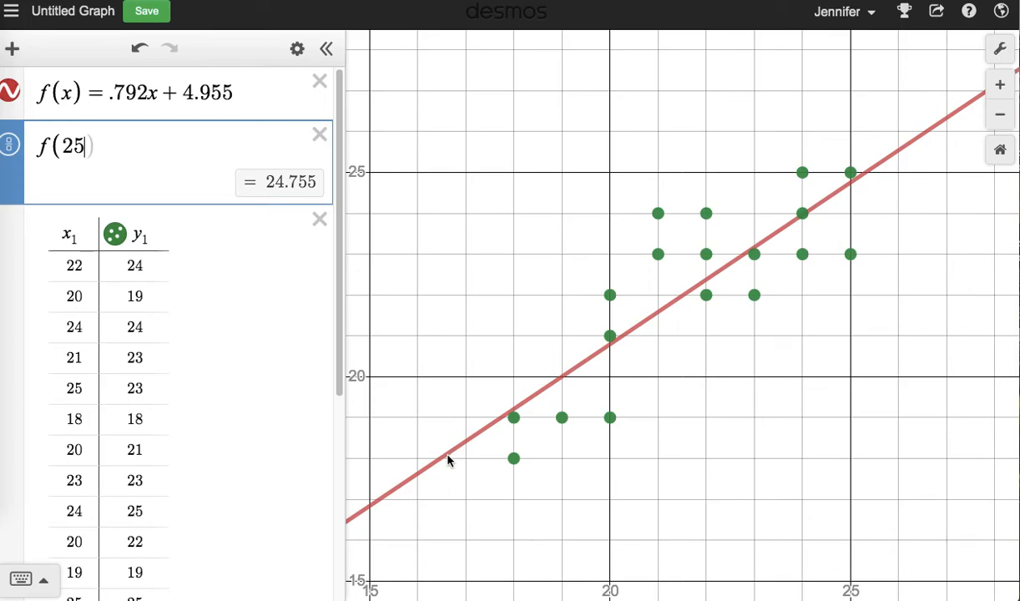
Plot the point (25, f(25)) and display its coordinates on the graph.
key("Return")
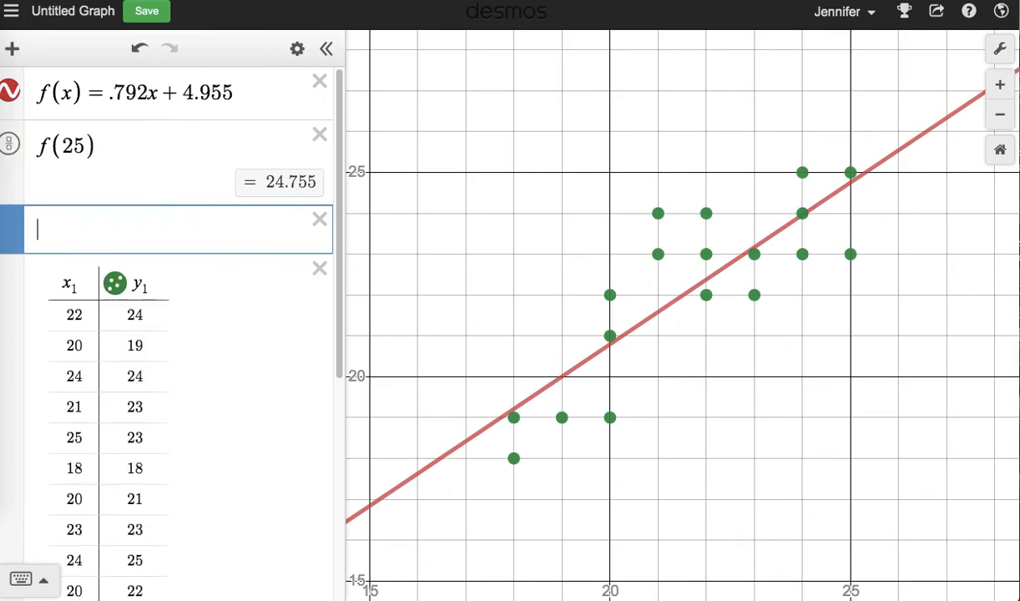
type("(")
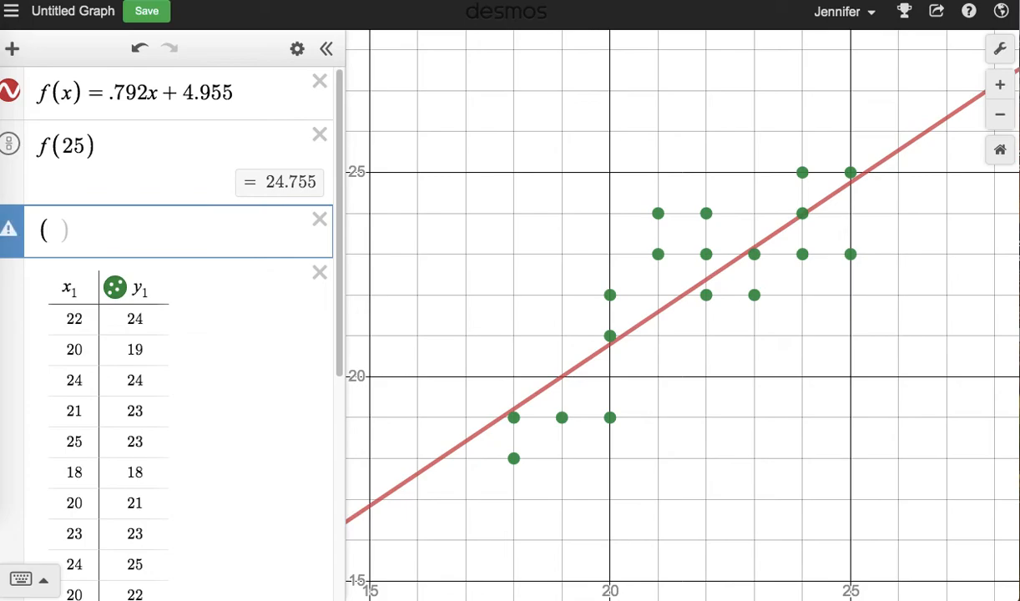
type("25,f(")
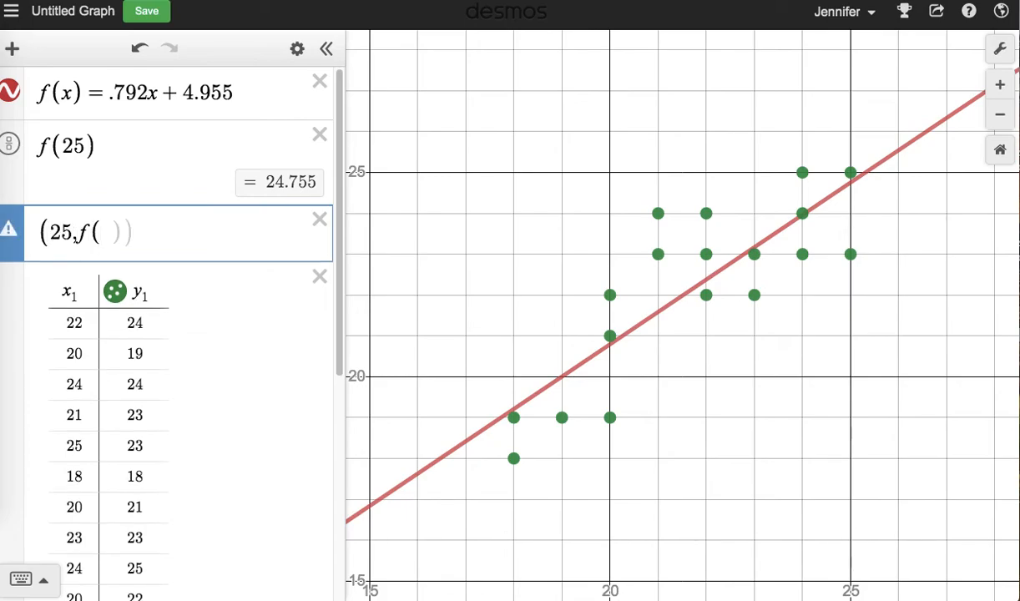
type("25")
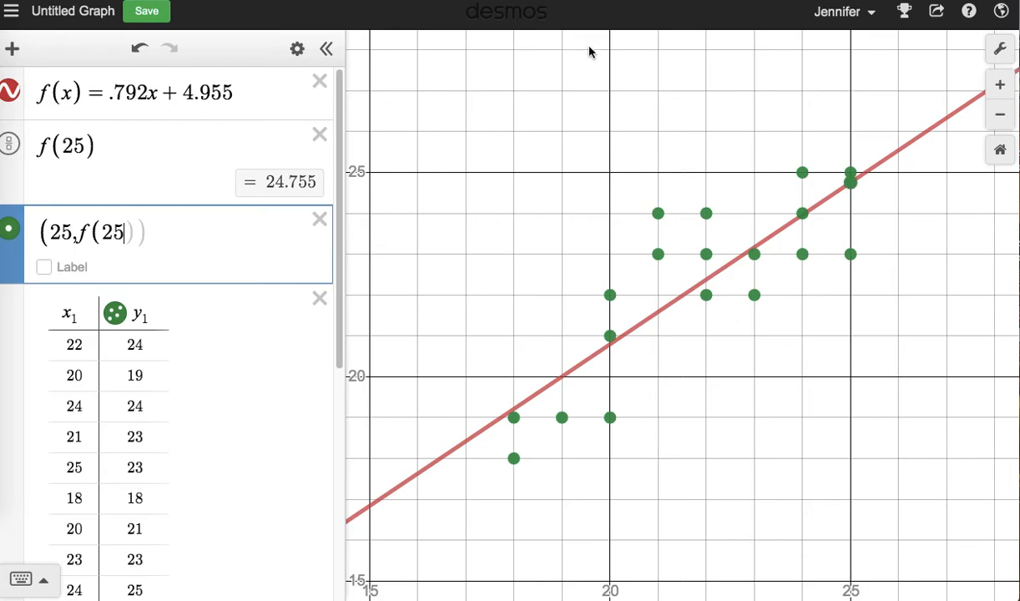
left_click(850, 184)
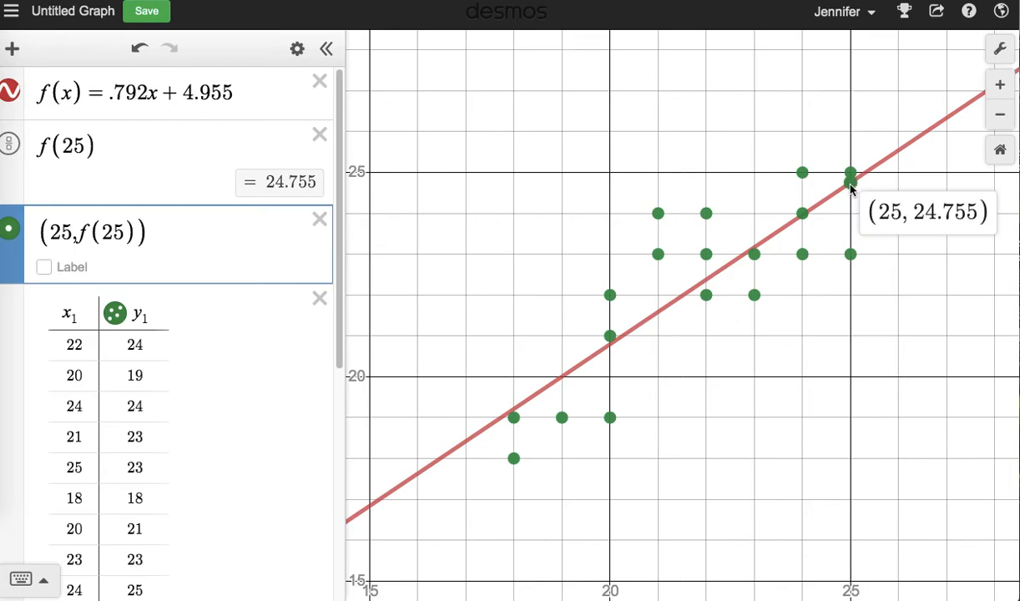